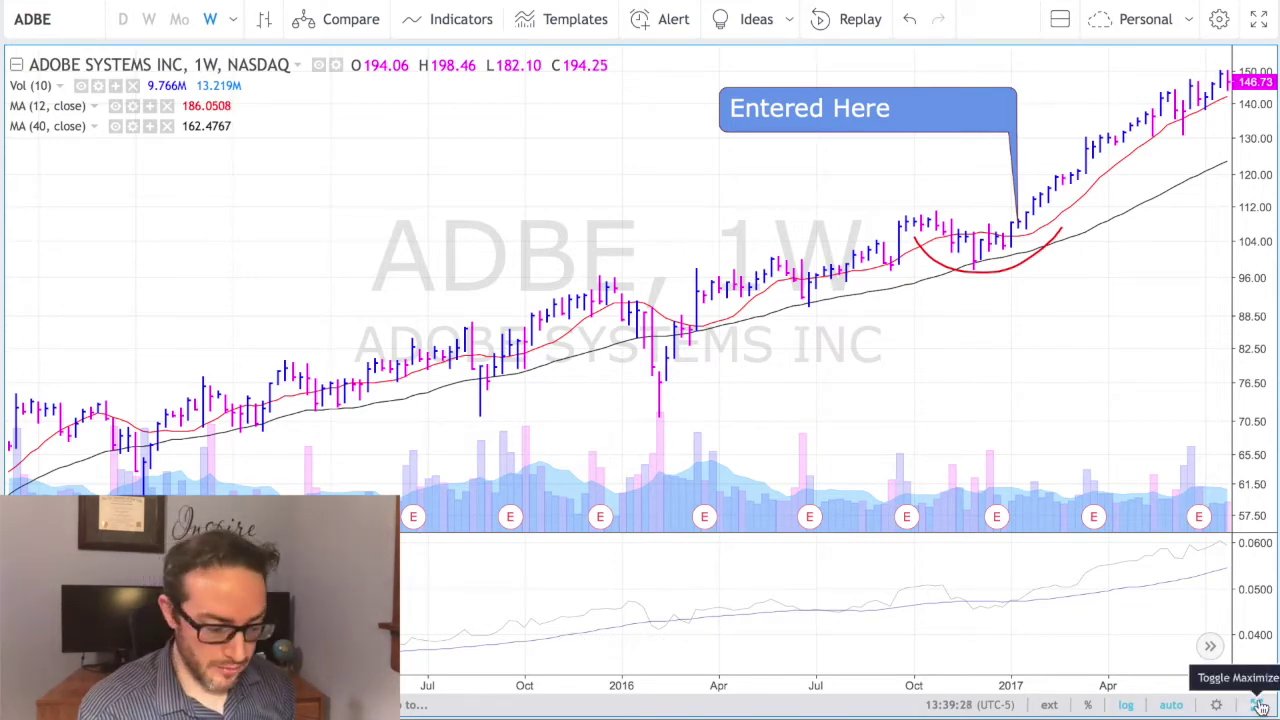
Step: Maximize the daily ADBE chart and examine the rounded base leading up to the January 2017 entry
left_click(1255, 707)
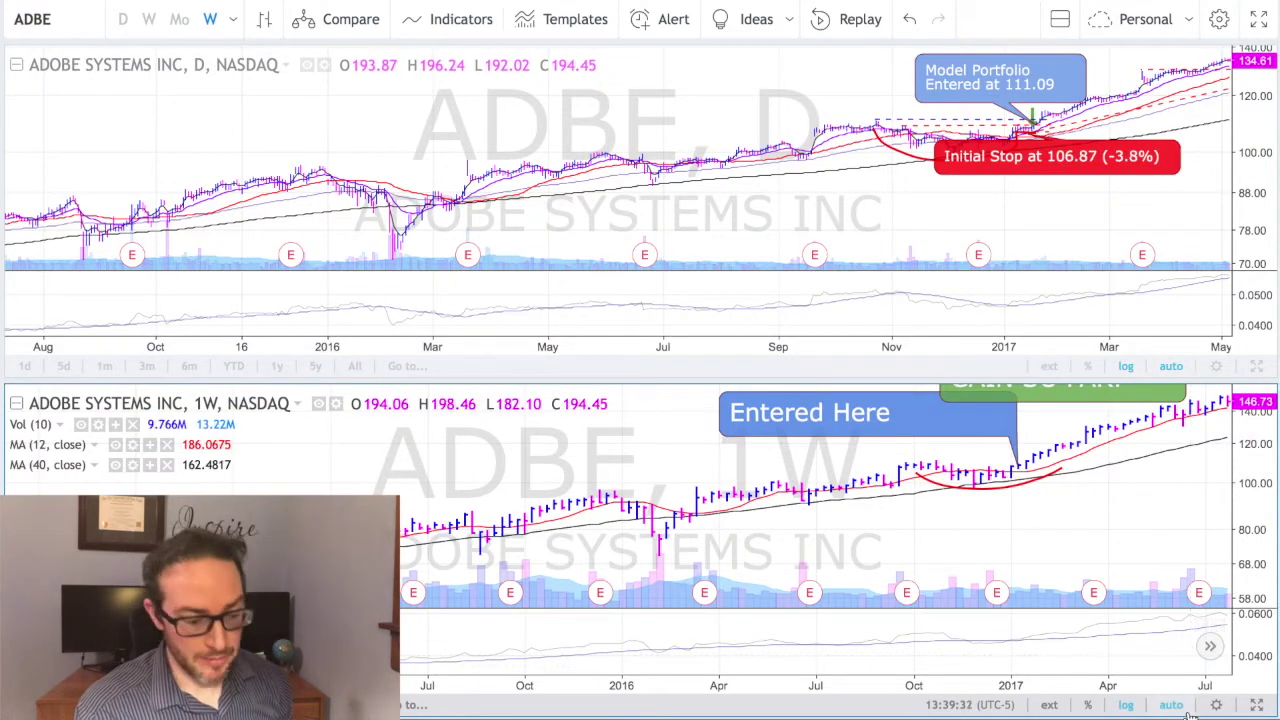
left_click(1257, 706)
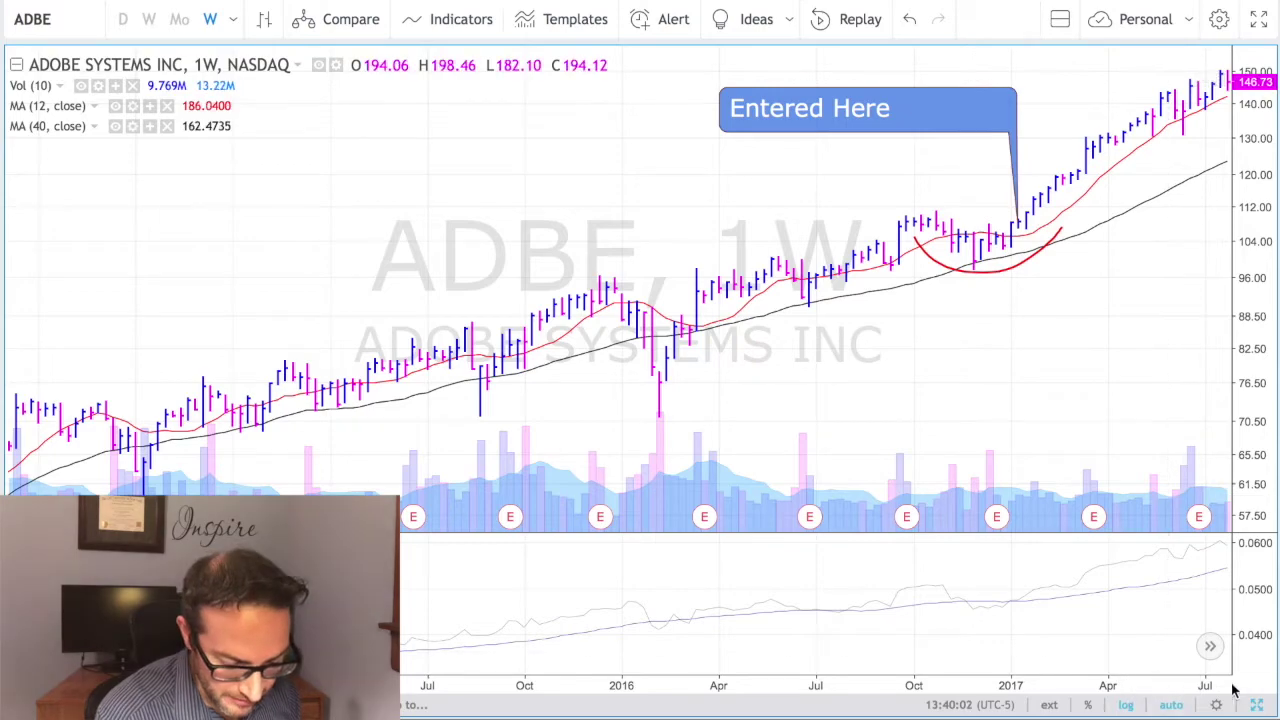
left_click(1258, 706)
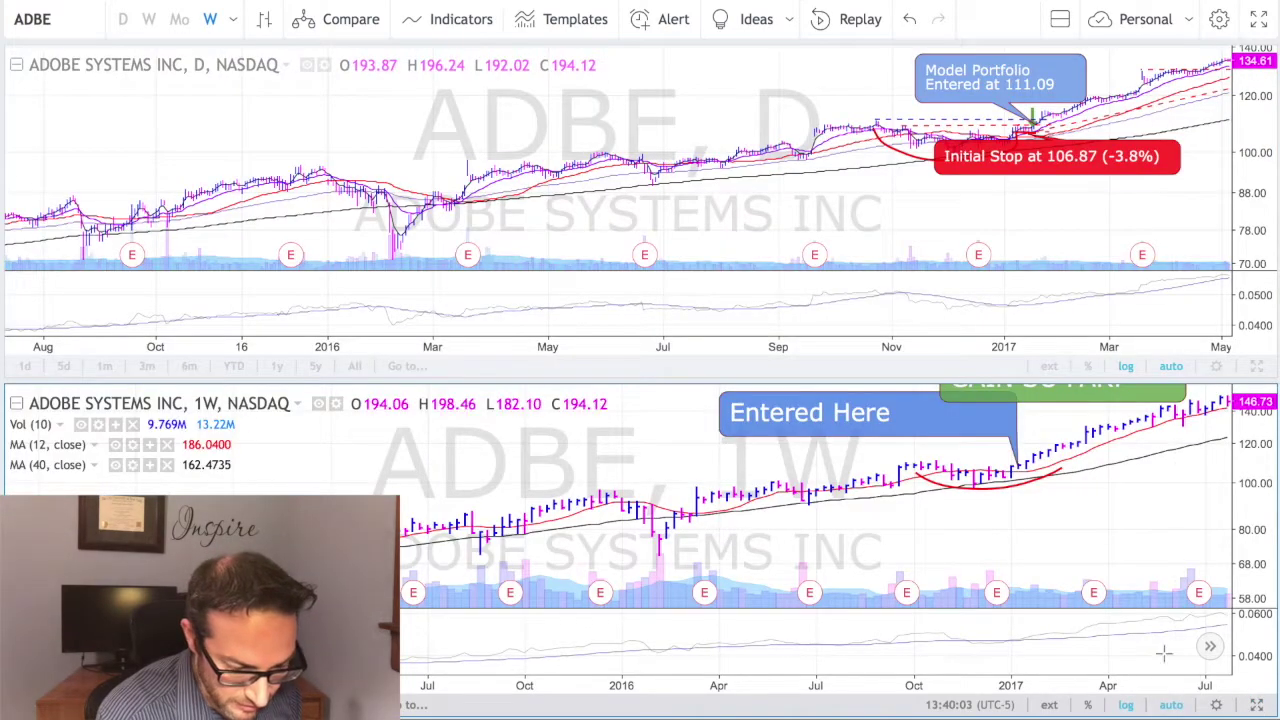
left_click(1258, 368)
scroll(1035, 302, "up", 4)
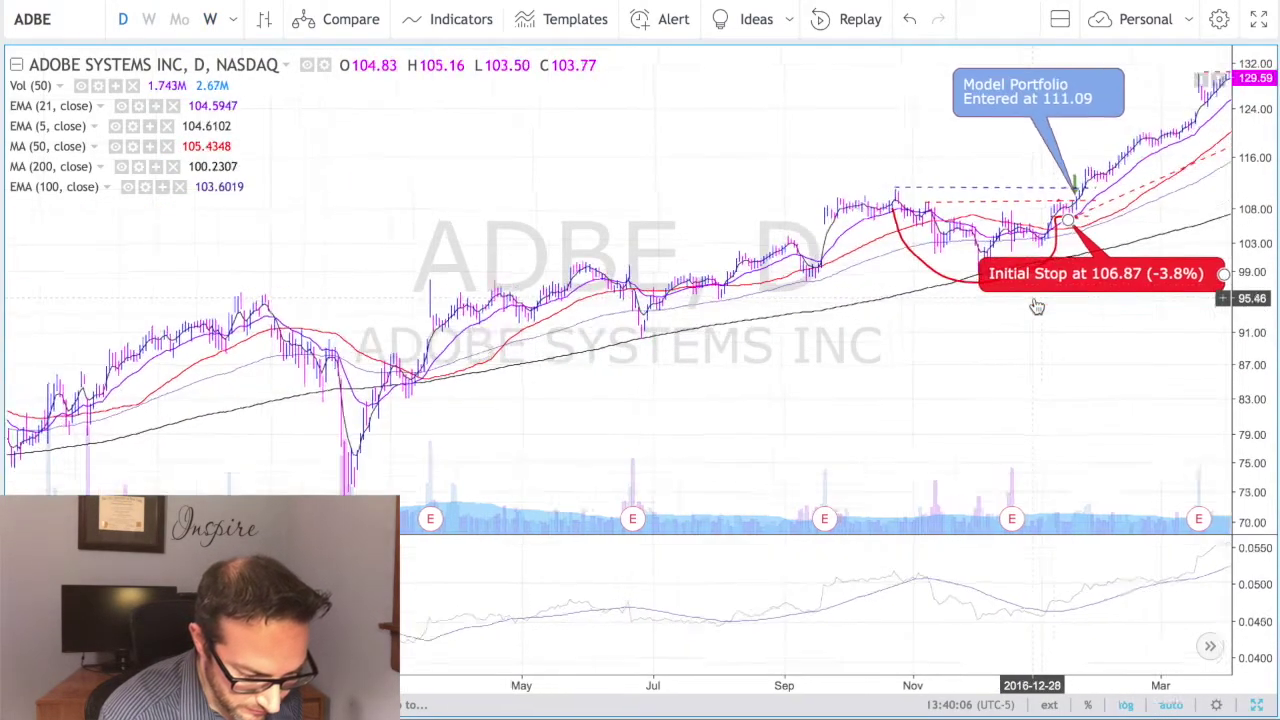
scroll(1035, 302, "up", 5)
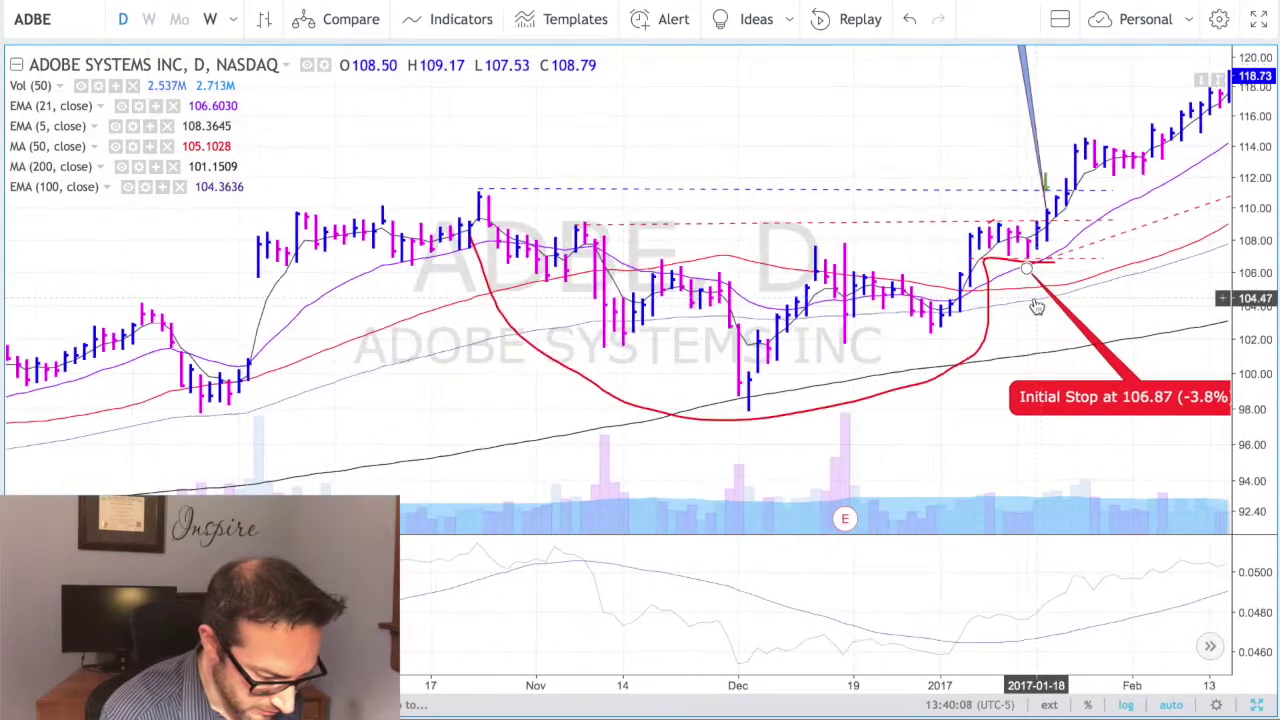
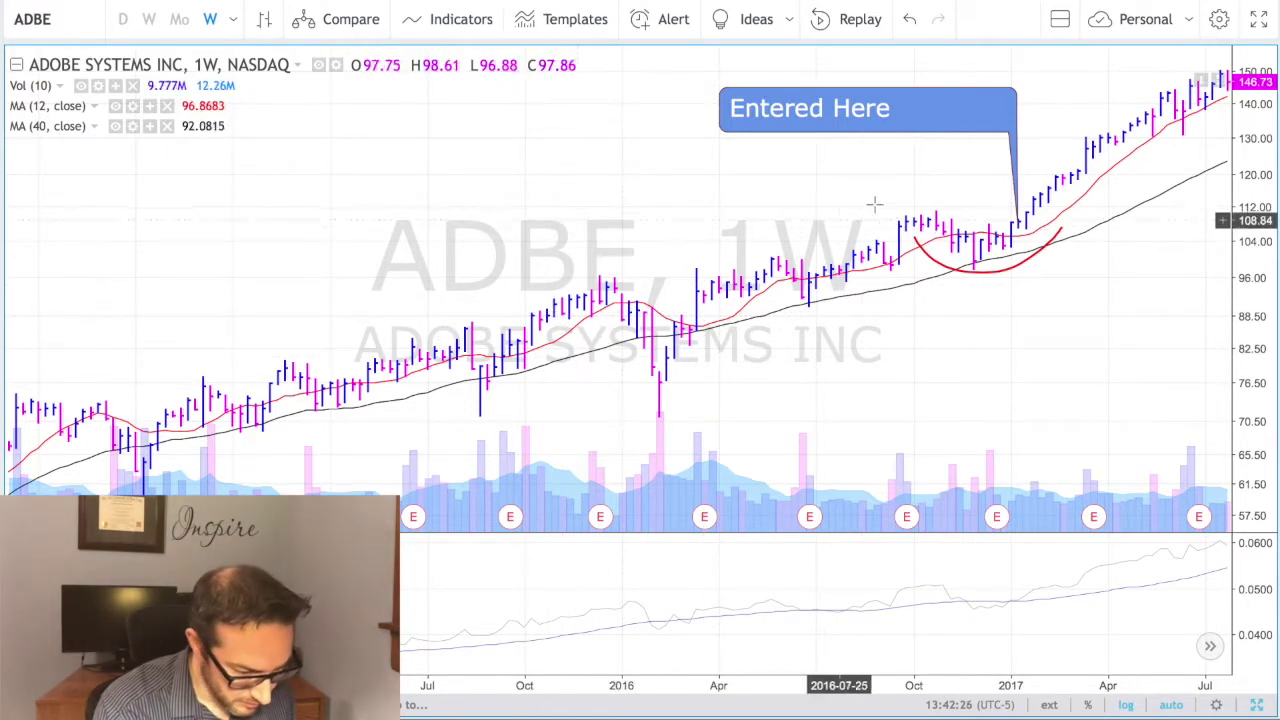
Step: Measure the percentage decline from the peak to the low of the late-2016 base on the weekly chart
left_click(913, 212, "shift")
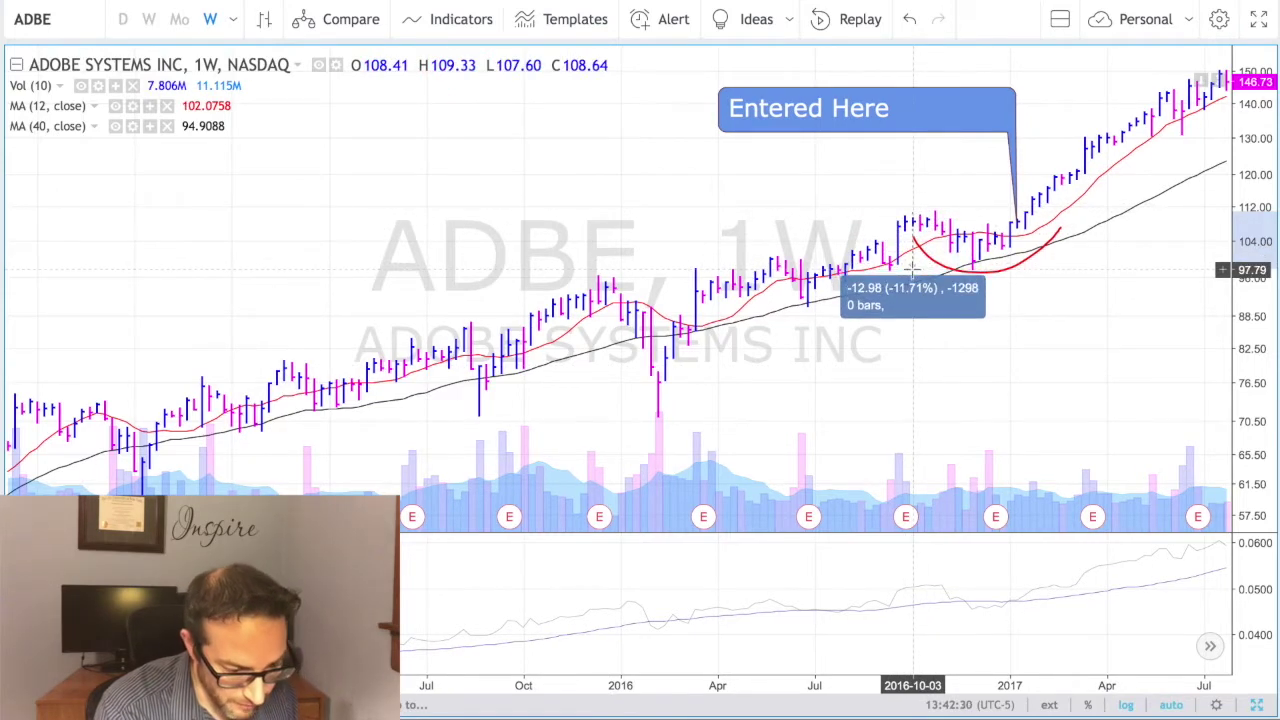
left_click(913, 270)
left_click(583, 194)
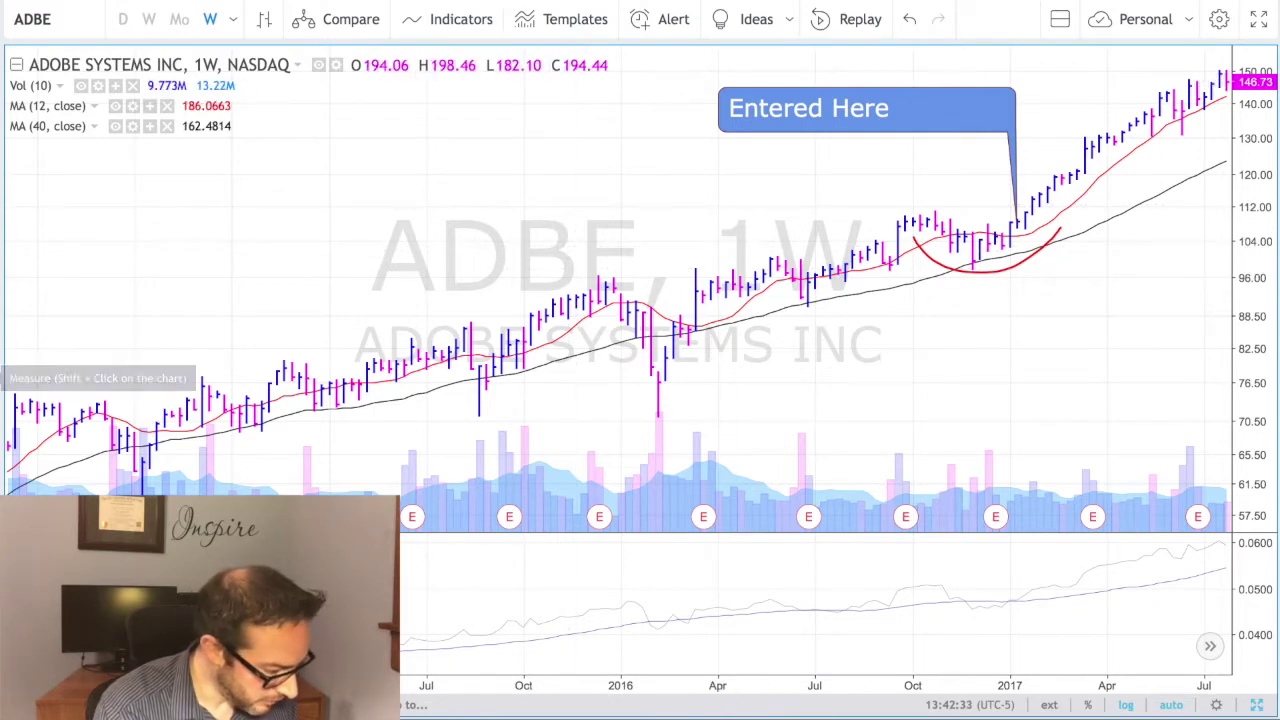
Step: Measure the percentage decline from the late-2015 high down to the early-2016 low on the weekly chart
left_click(593, 280)
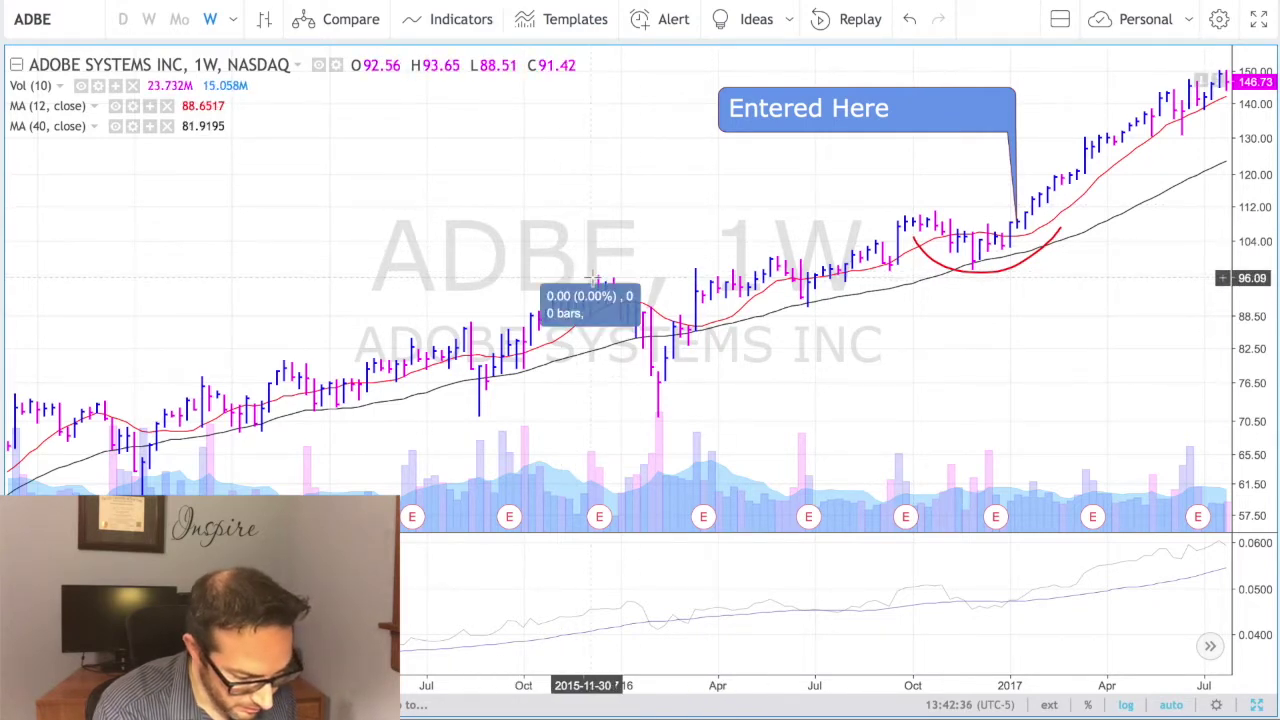
left_click(596, 418)
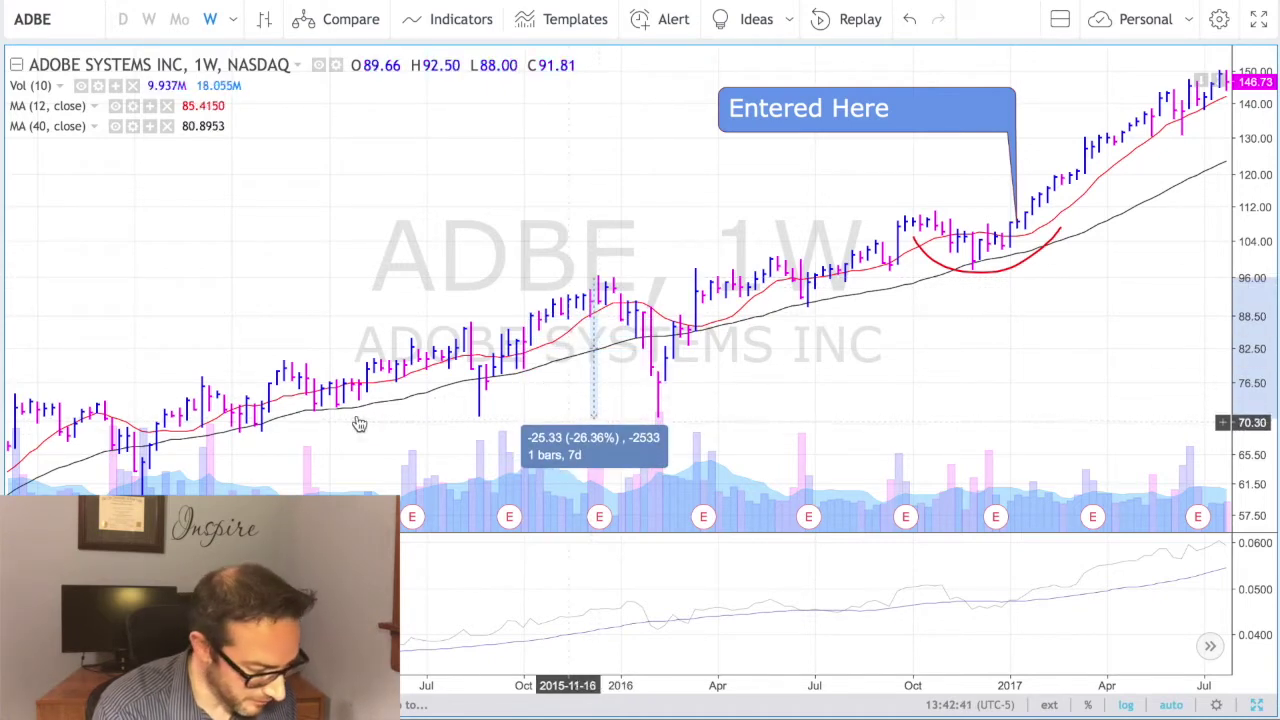
left_click(375, 440)
Step: Measure the percentage decline from the mid-2014 high down to the autumn 2014 low on the weekly chart
scroll(370, 458, "down", 2)
scroll(370, 458, "down", 3)
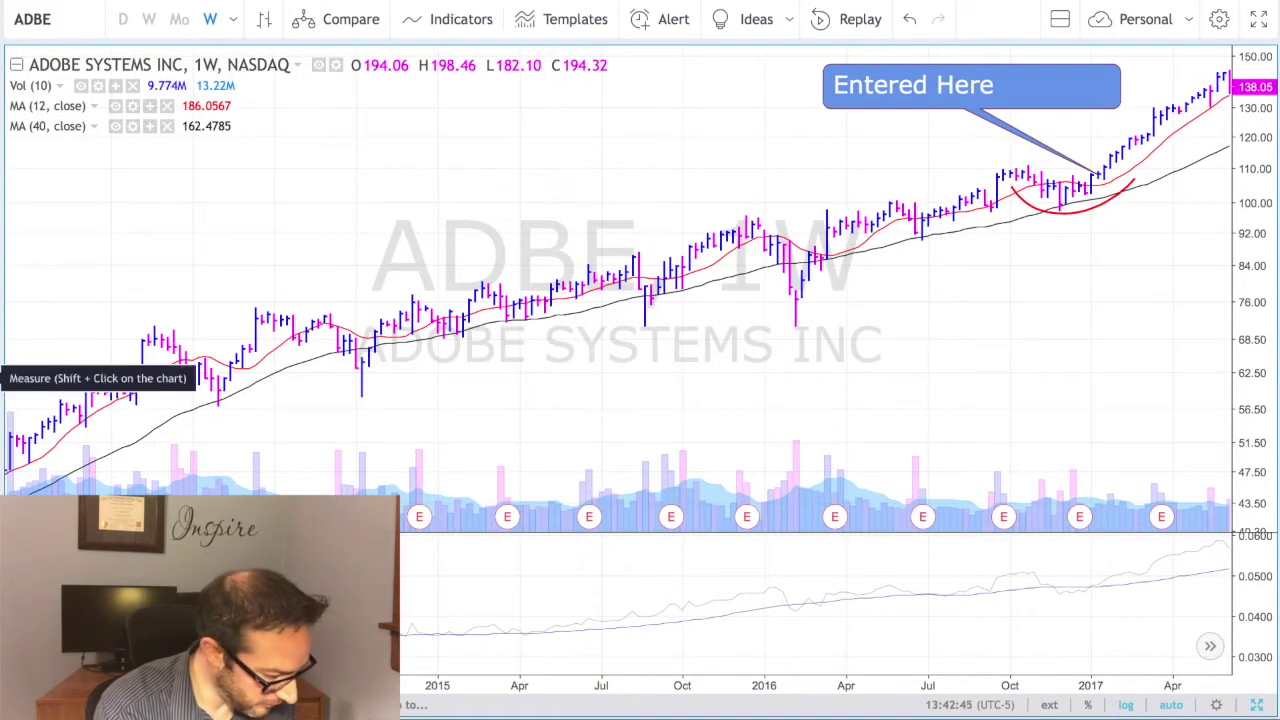
left_click(256, 308, "shift")
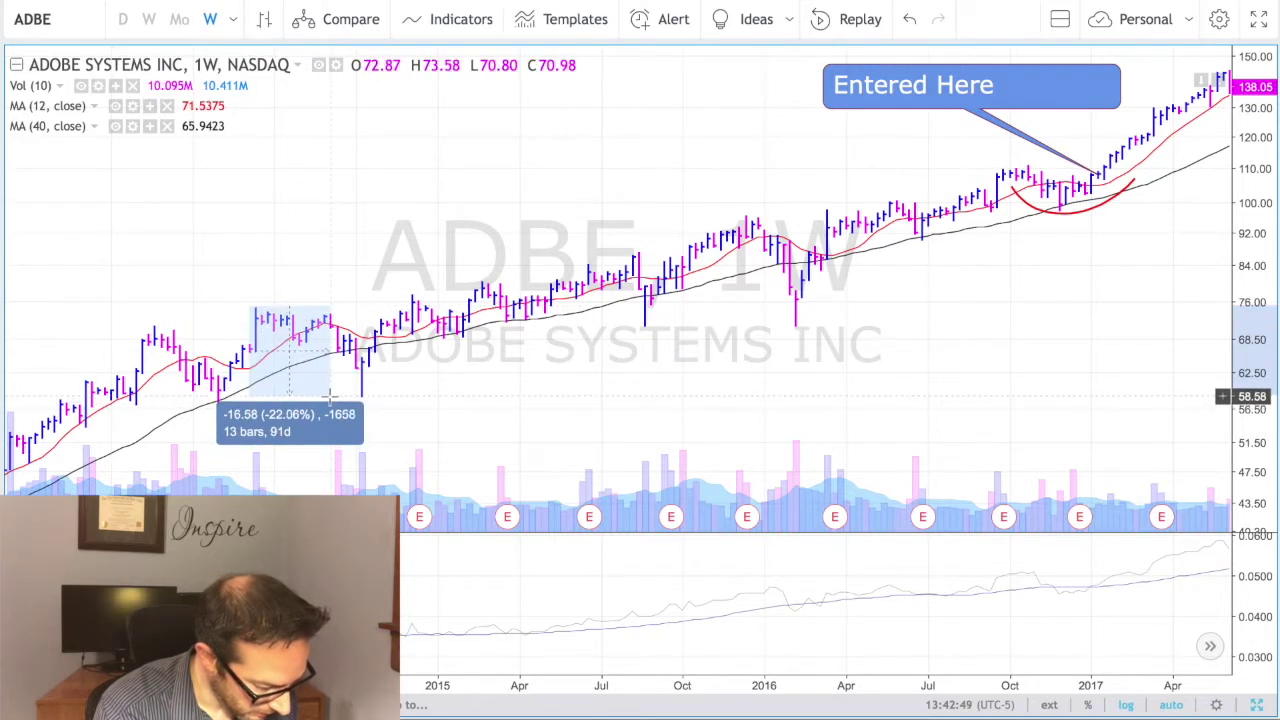
left_click(330, 398)
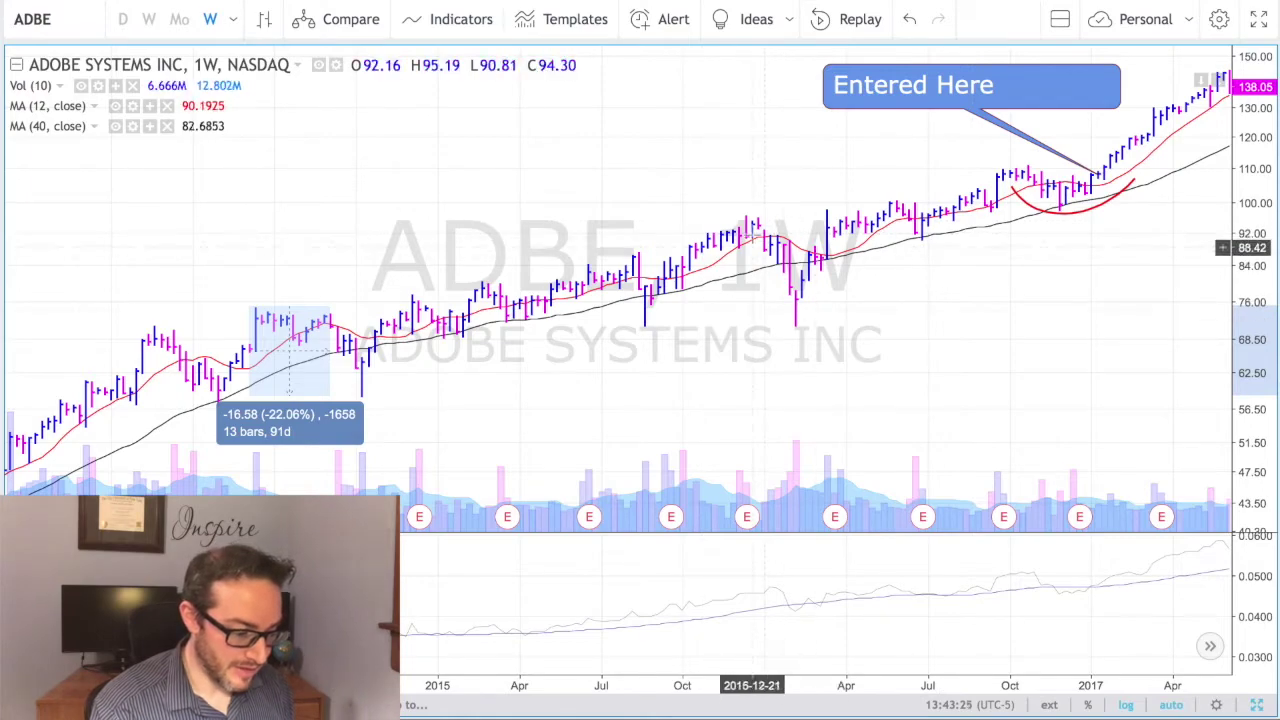
Step: Measure the distance from the close to the low of the 2016-12-12 weekly bar inside the base
scroll(775, 290, "up", 4)
scroll(782, 300, "up", 1)
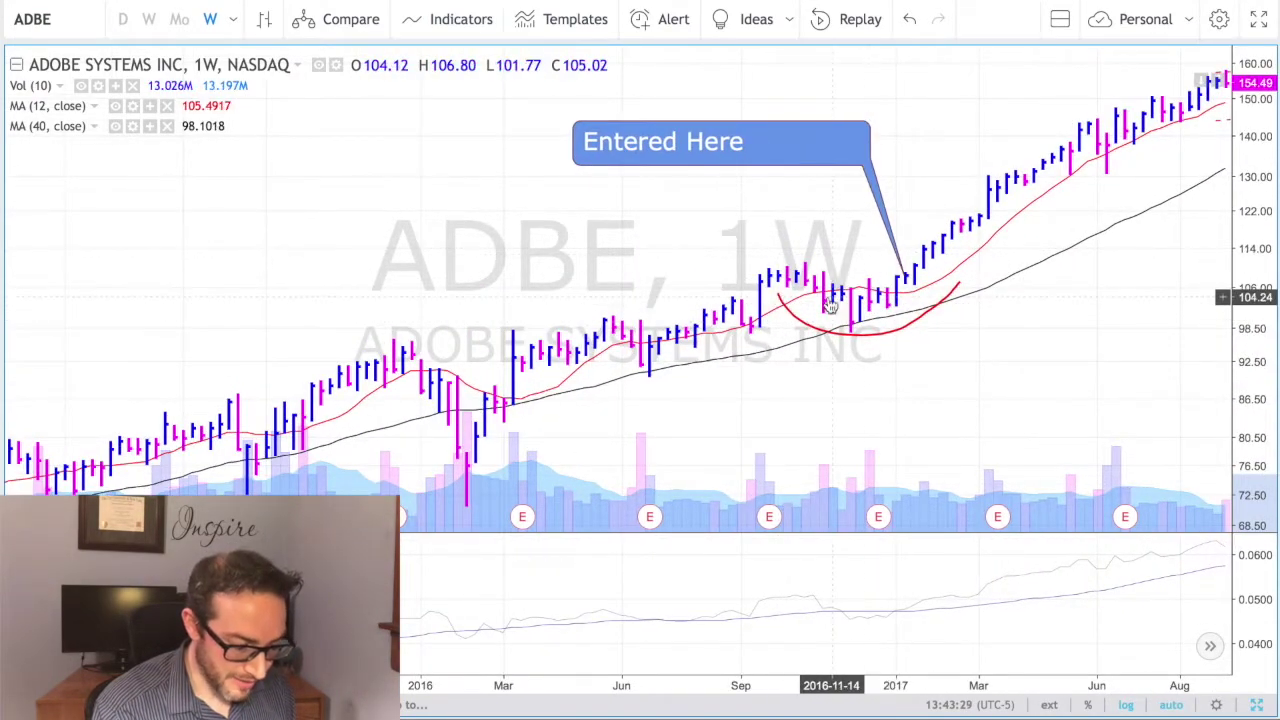
scroll(797, 326, "down", 5)
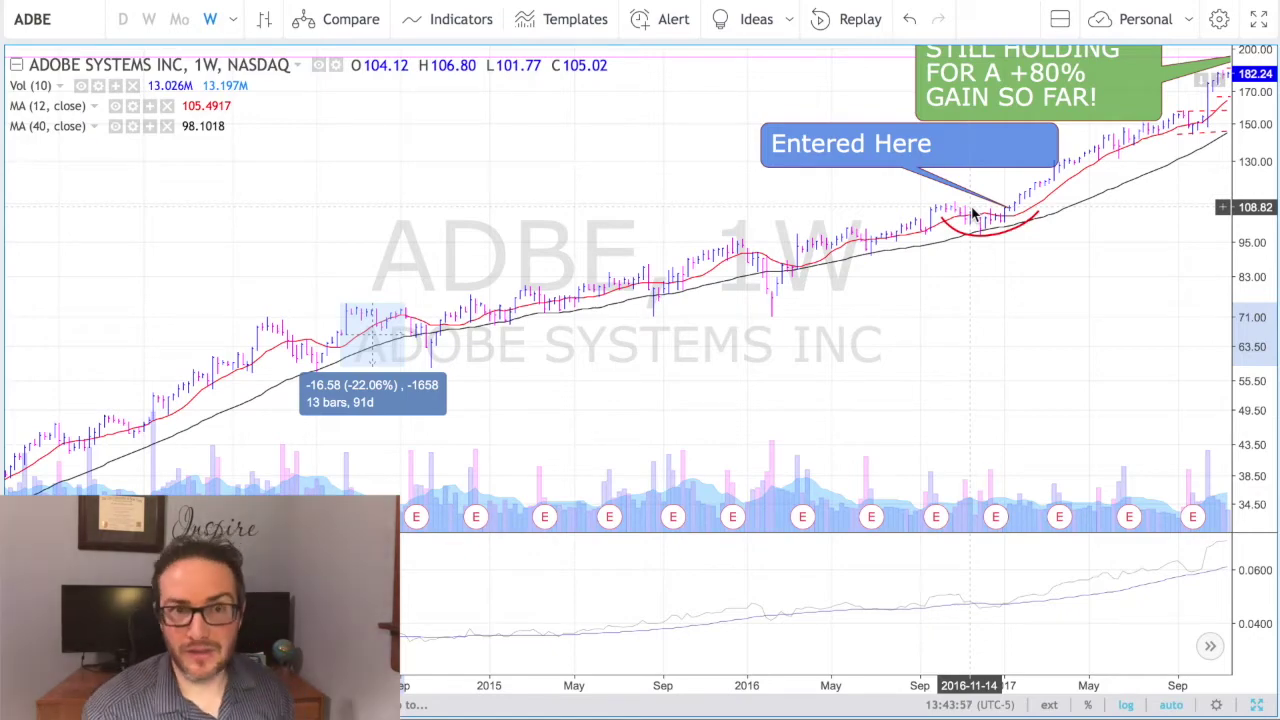
scroll(943, 261, "up", 6)
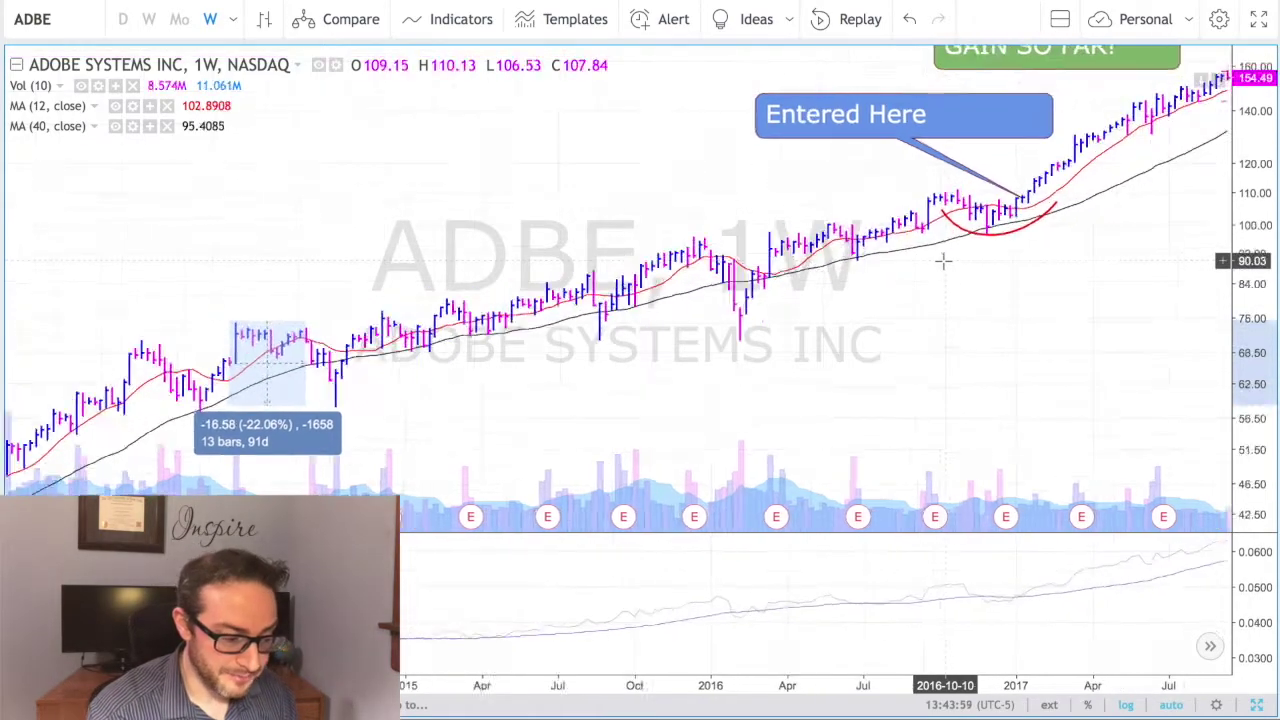
scroll(943, 261, "up", 3)
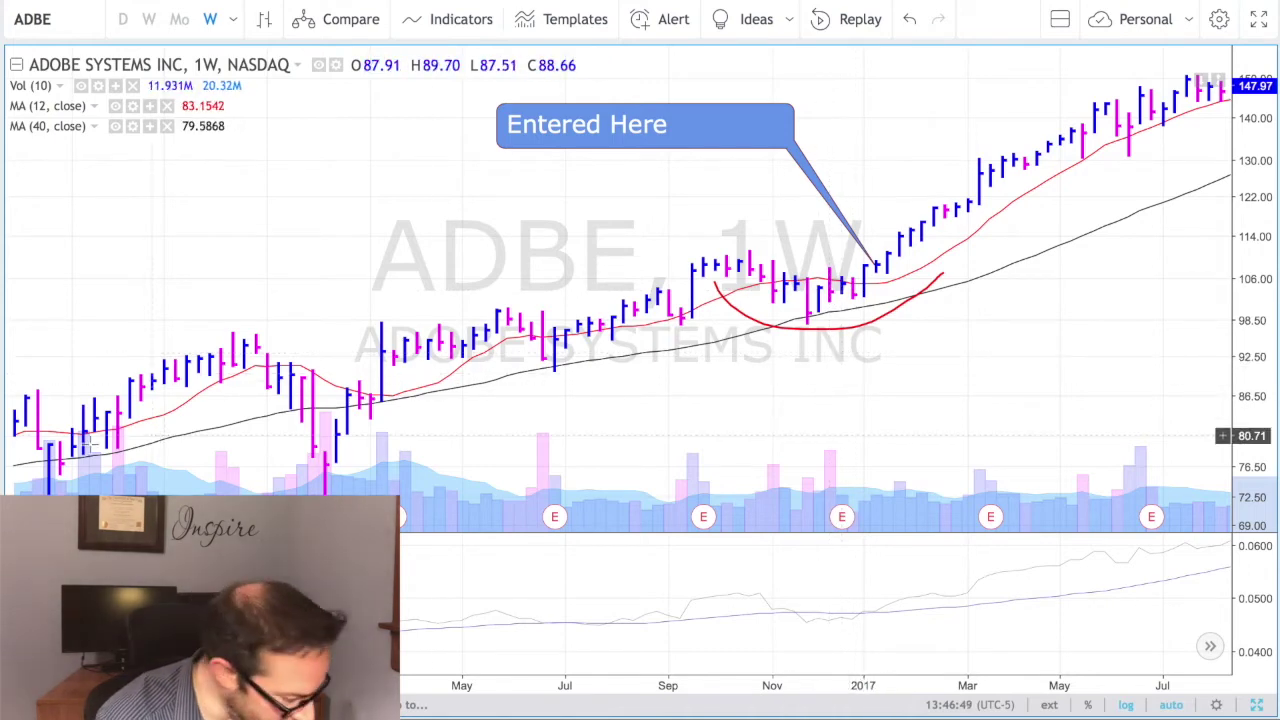
left_click(830, 290, "shift")
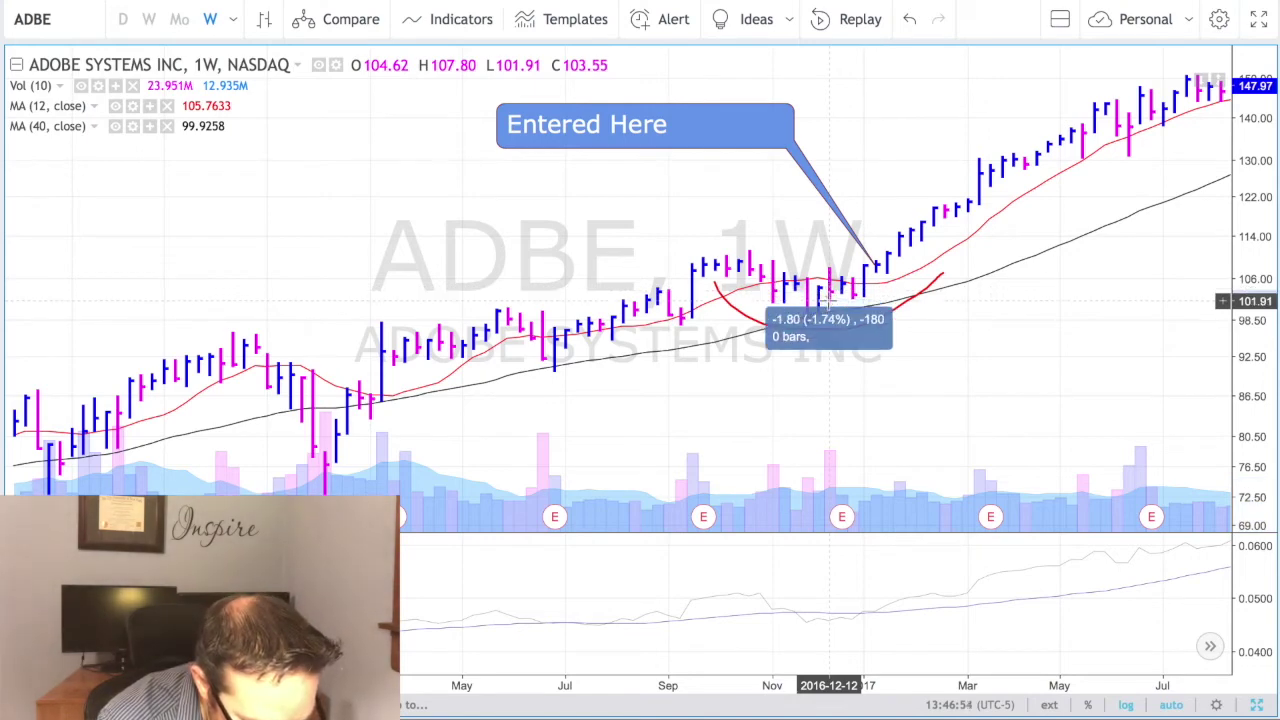
left_click(830, 297)
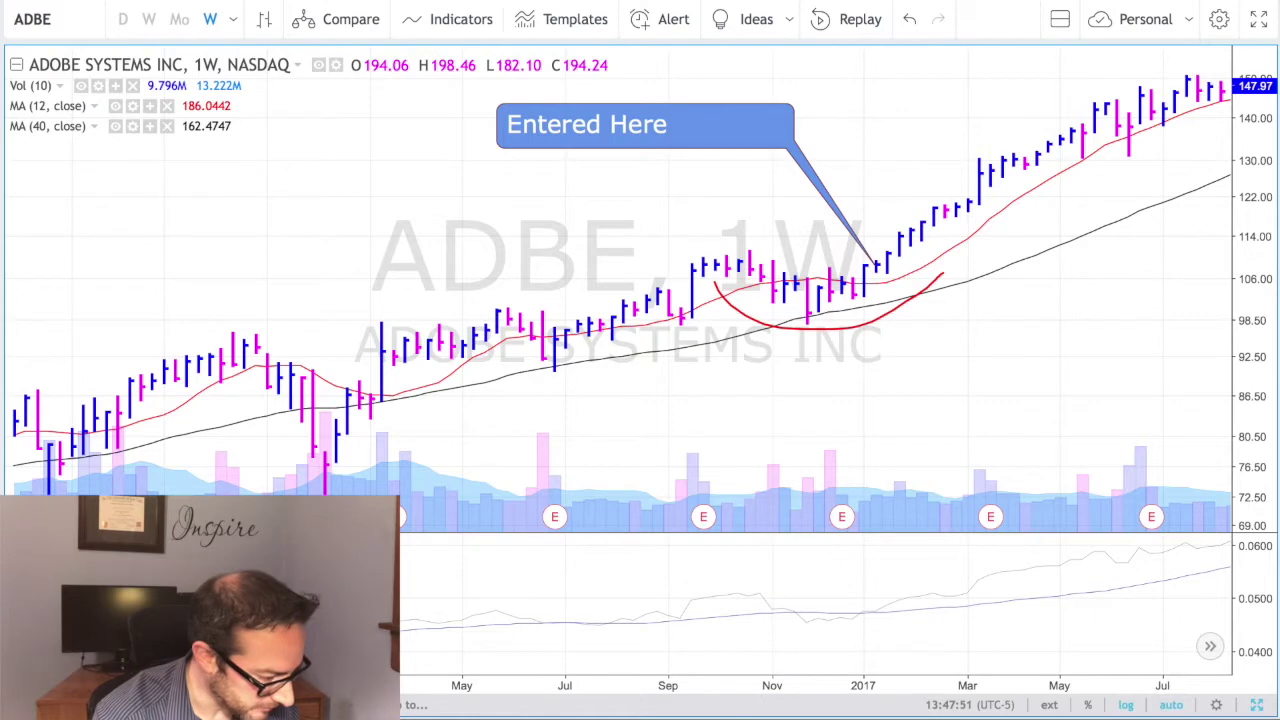
Step: Draw a dashed red horizontal trend line at about 108.36 from 2016-11-07 to 2017-01-23 across the weekly base
double_click(783, 267)
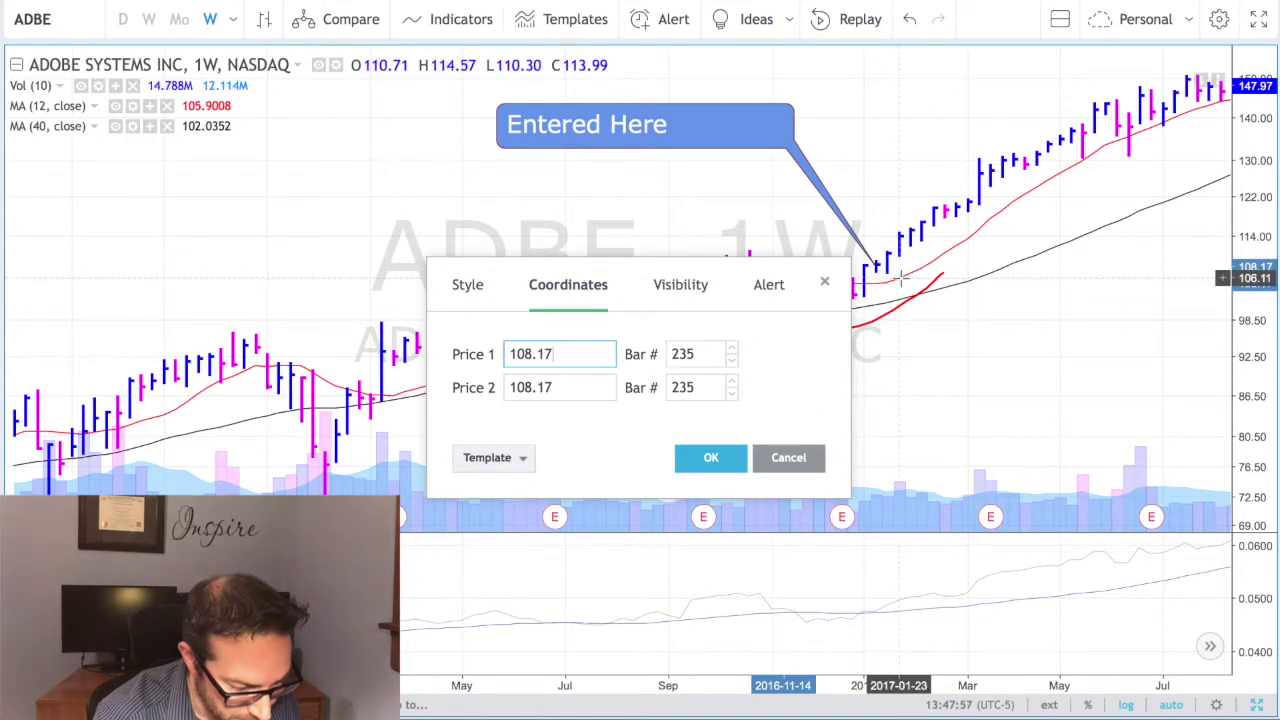
key("Escape")
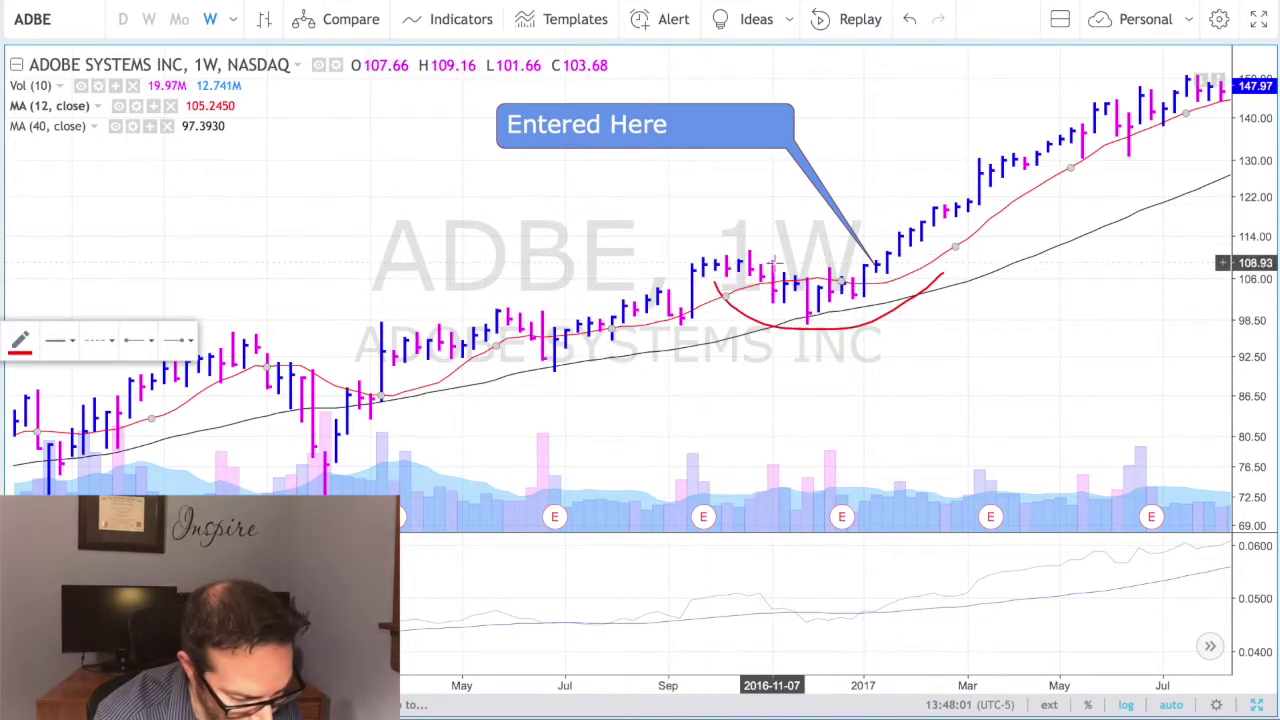
left_click_drag(772, 265, 898, 265)
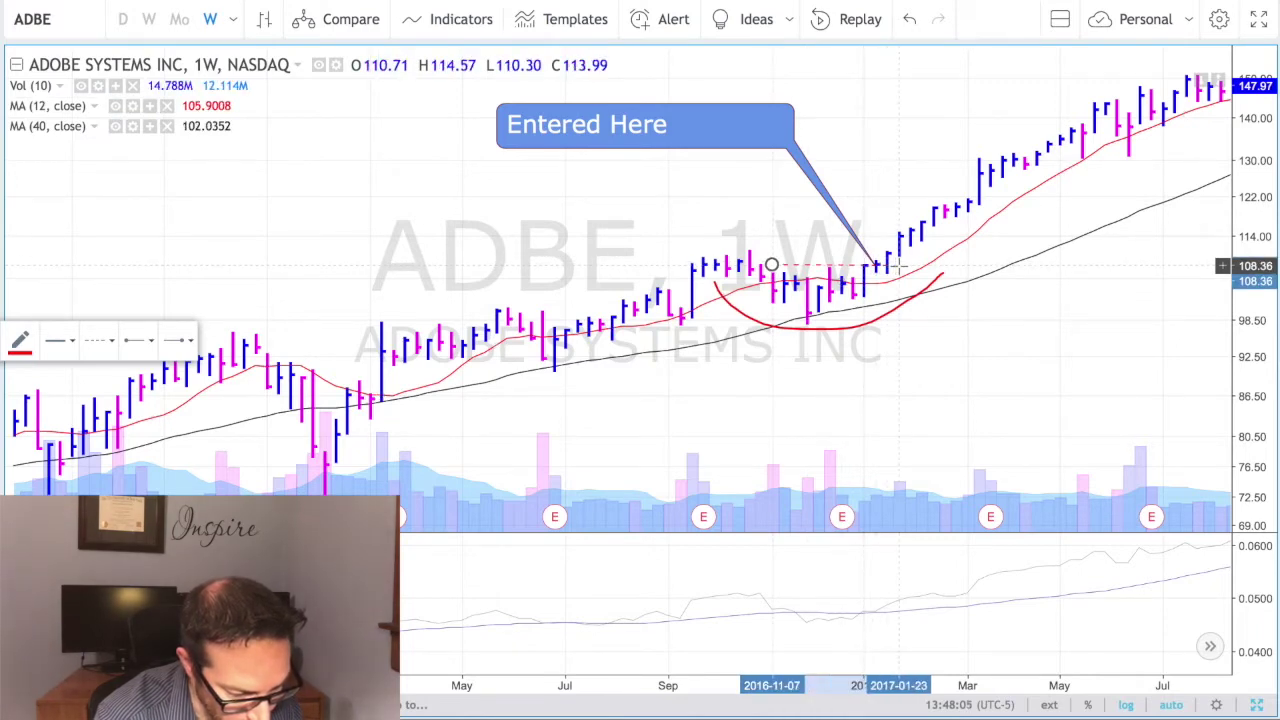
left_click(872, 355)
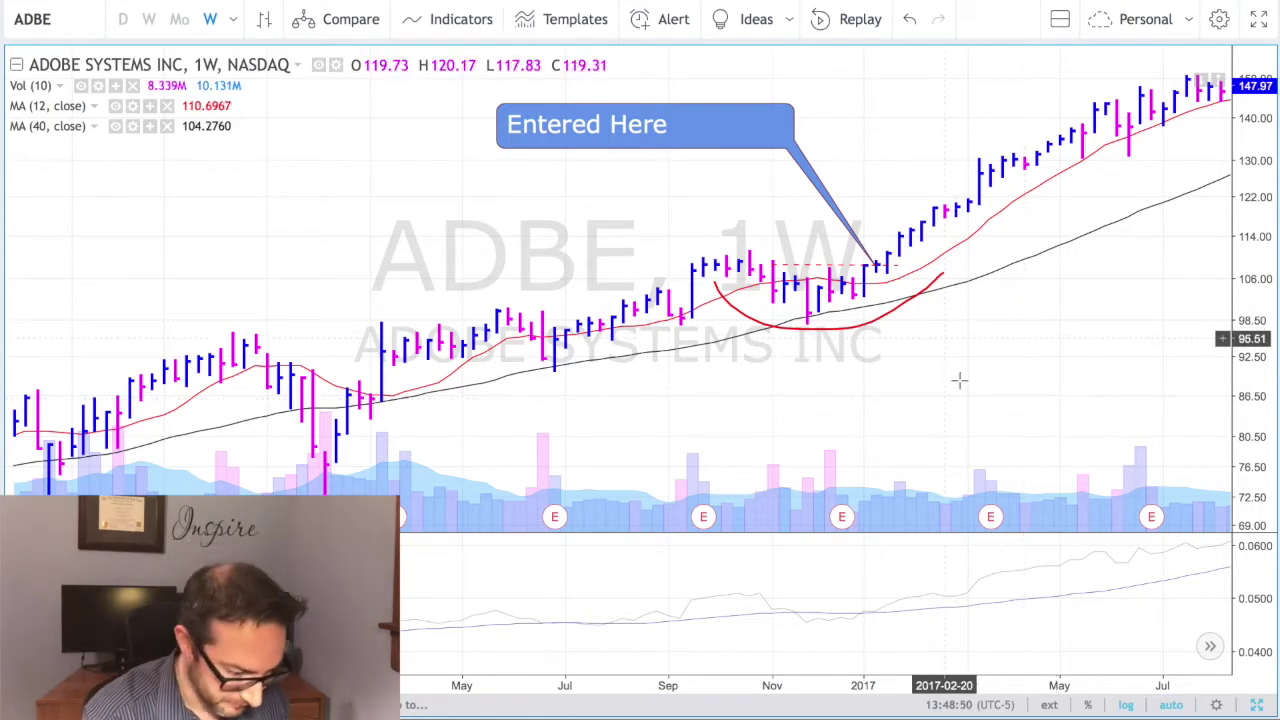
Step: Maximize the daily chart and move the "Model Portfolio Entered at 111.09" callout above the base, anchored at about 116.00 on 2016-12-16
left_click(1258, 706)
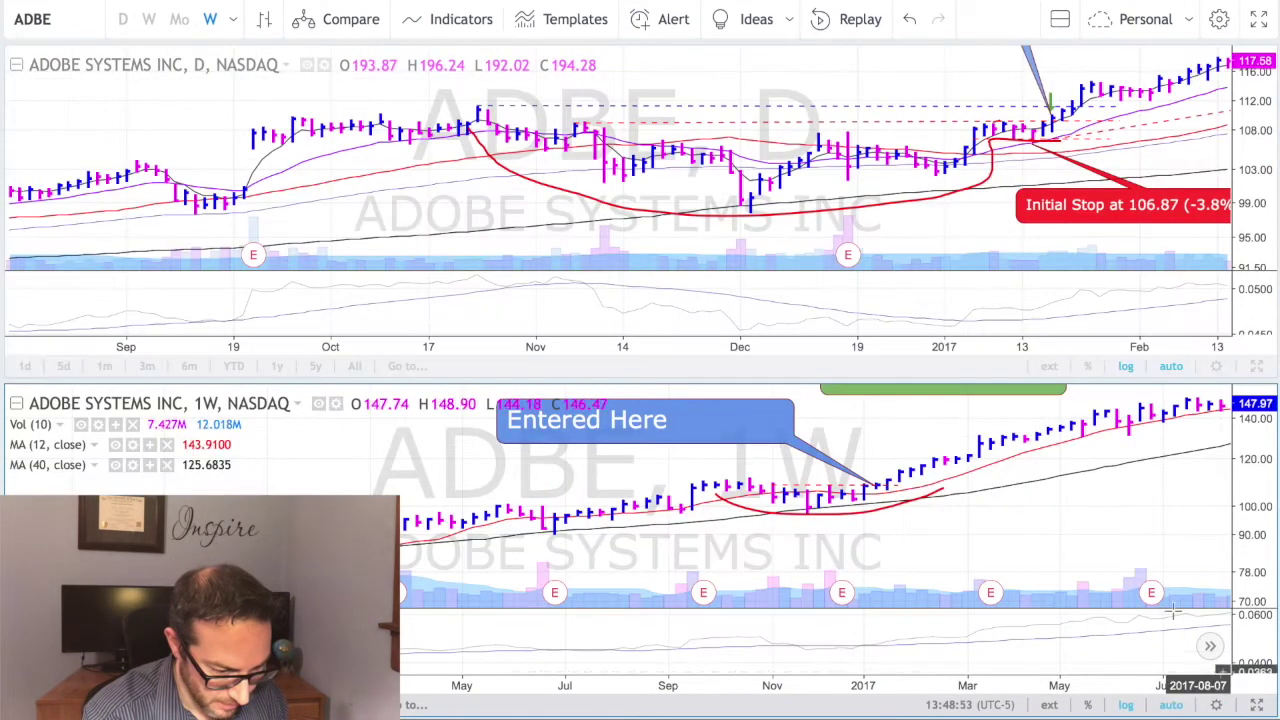
left_click(1257, 370)
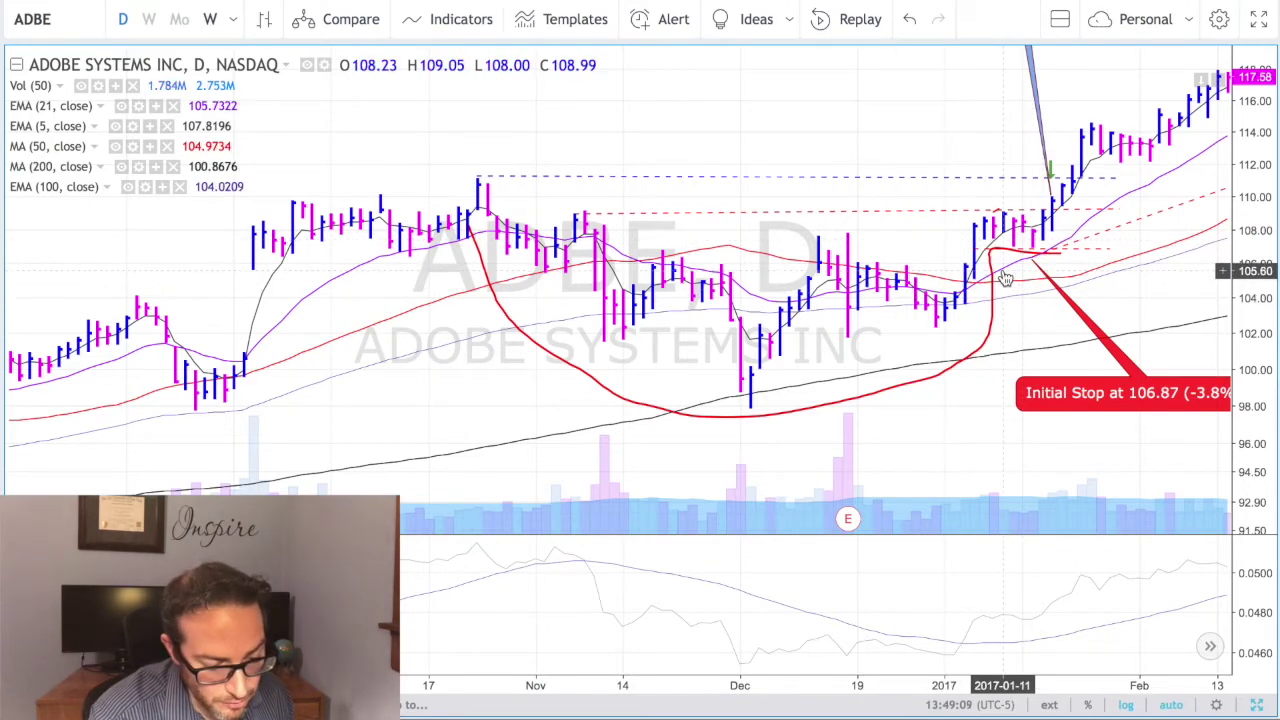
scroll(1005, 278, "right", 10)
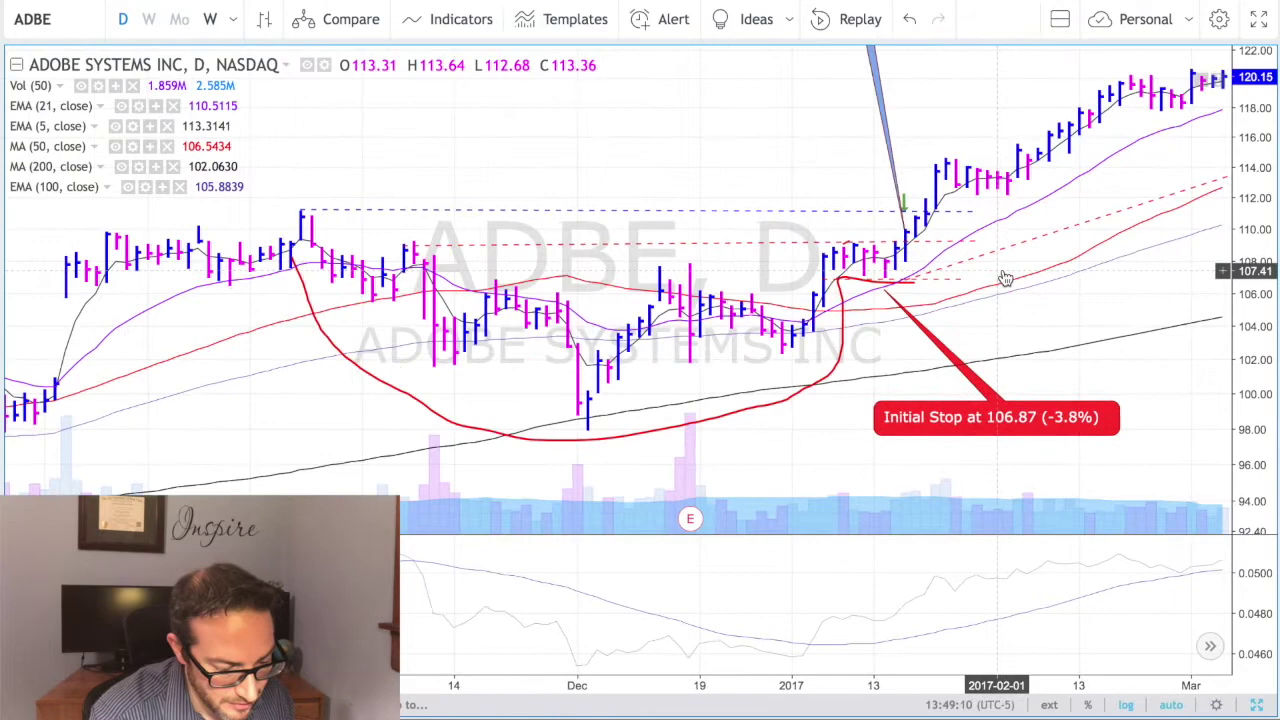
scroll(1005, 278, "down", 5)
mouse_move(704, 145)
left_mouse_down()
mouse_move(665, 182)
mouse_move(638, 248)
left_mouse_up()
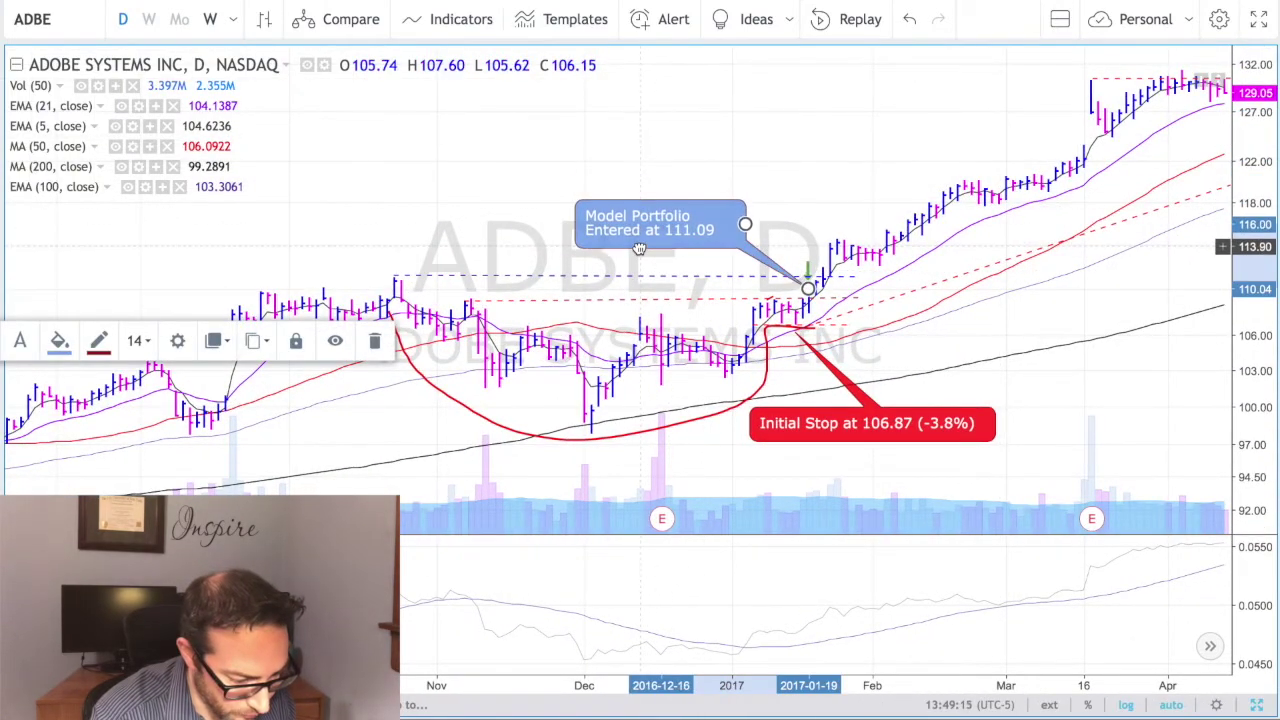
left_click(1090, 433)
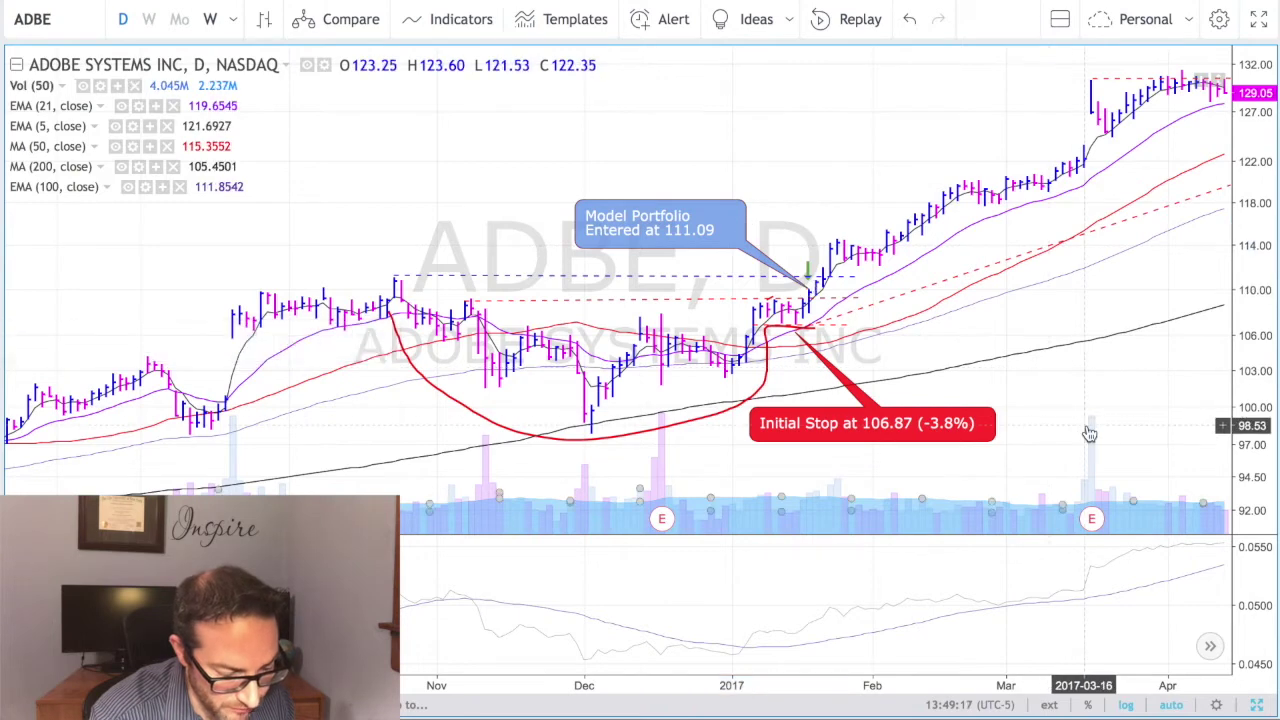
Step: Move the "Initial Stop at 106.87 (-3.8%)" callout farther from the base, anchored at about 98.32 on 2017-03-01
left_click(986, 430)
left_click_drag(986, 430, 1121, 445)
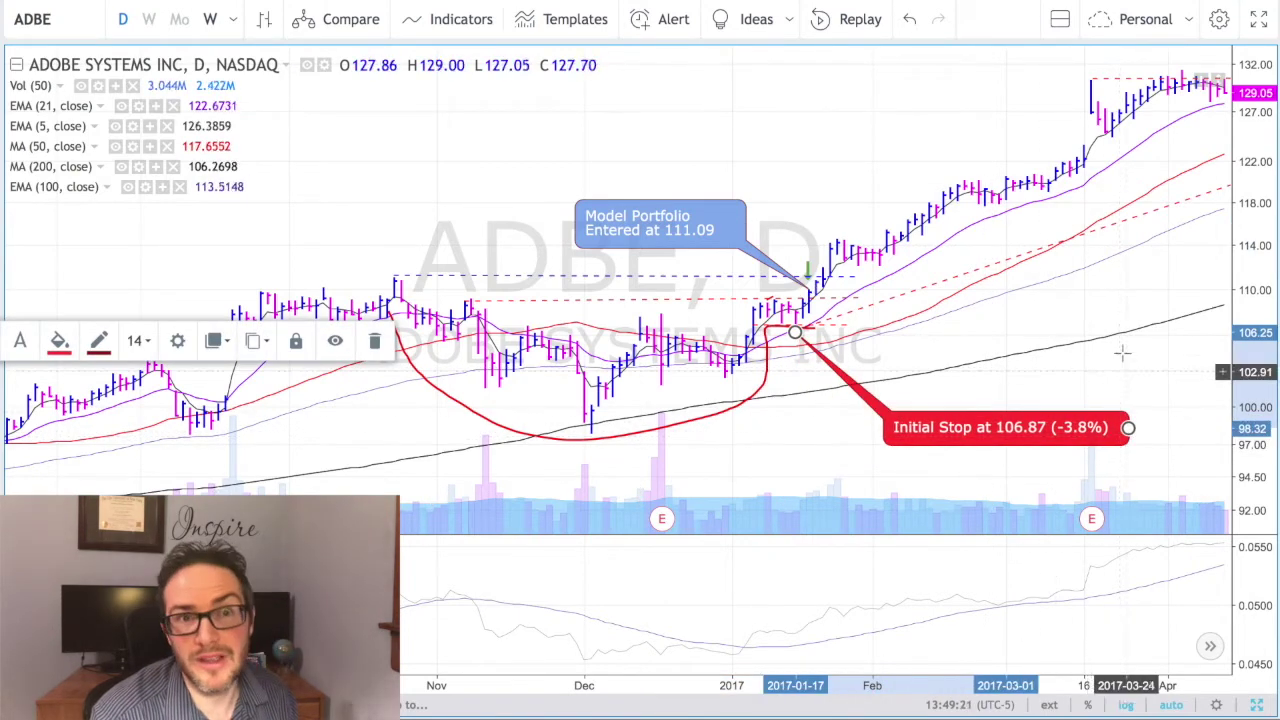
left_click(734, 460)
scroll(750, 450, "up", 4)
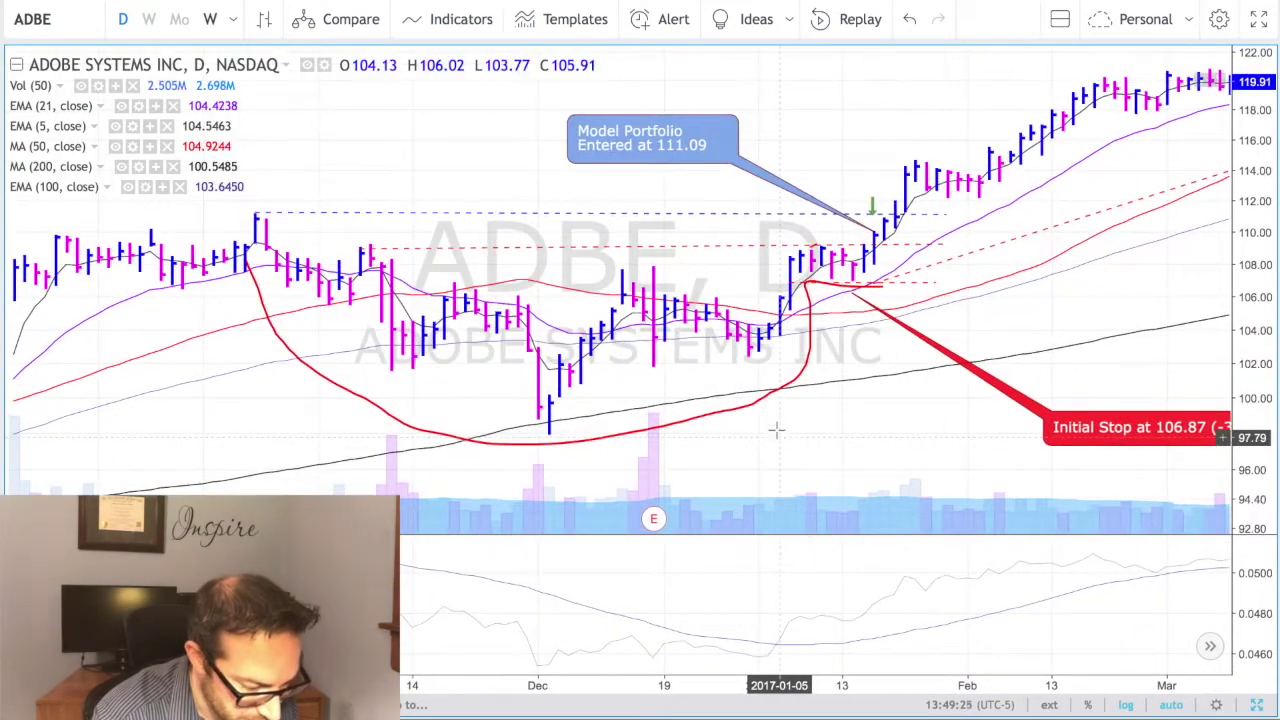